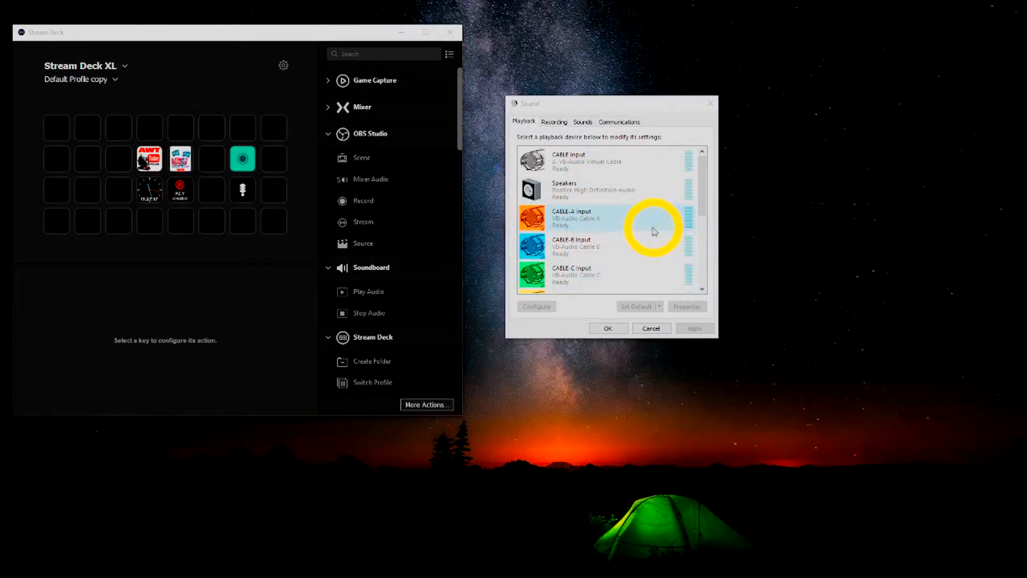
Step: Look through the entire playback device list in the Sound settings and select VoiceMeeter VAIO3 Input
{"action": "left_click", "coordinate": [703, 289]}
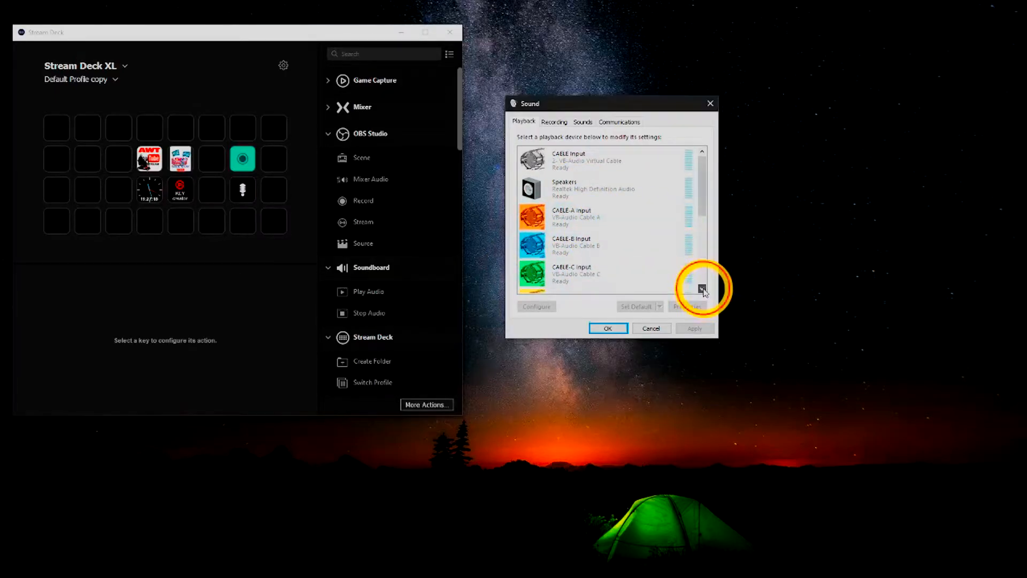
{"action": "left_click_drag", "start_coordinate": [703, 289], "coordinate": [702, 289]}
{"action": "left_click", "coordinate": [662, 249]}
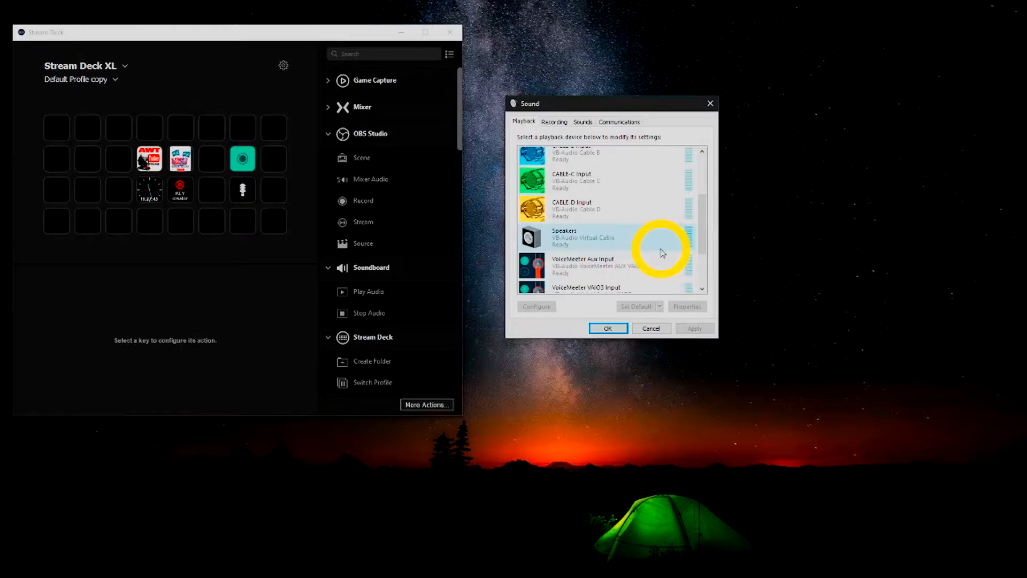
{"action": "left_click", "coordinate": [702, 279]}
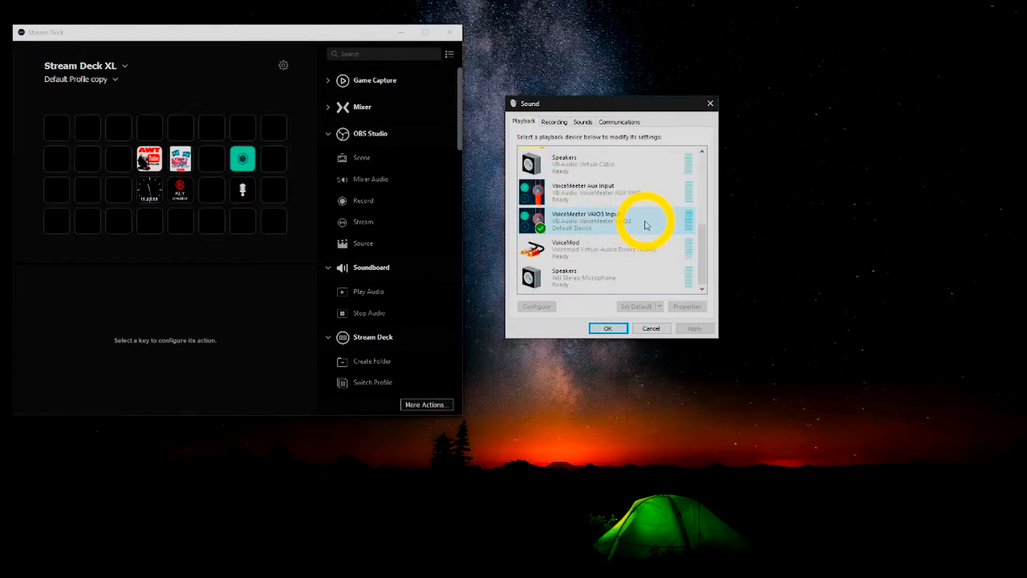
{"action": "left_click", "coordinate": [649, 184]}
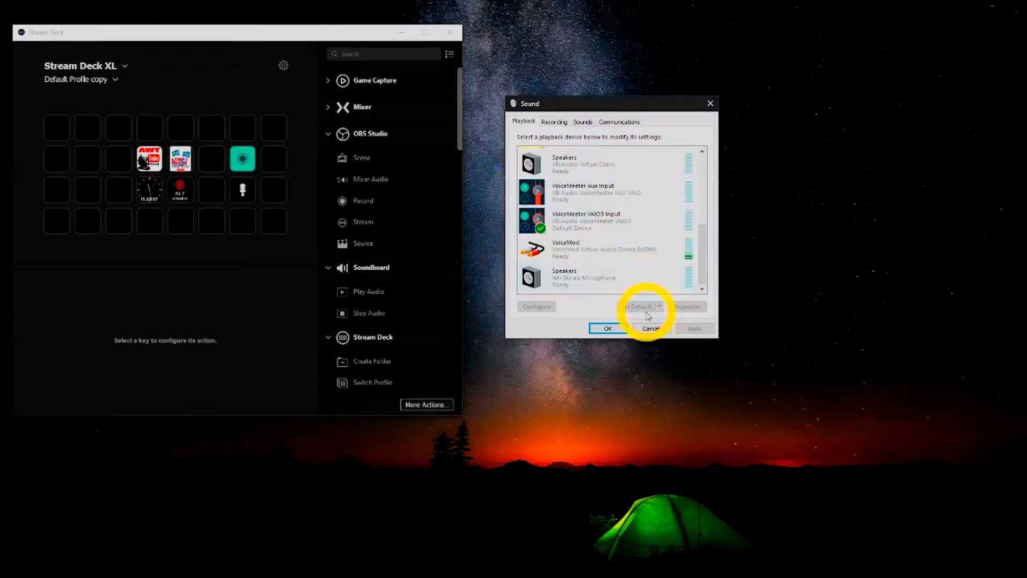
{"action": "left_click", "coordinate": [611, 220]}
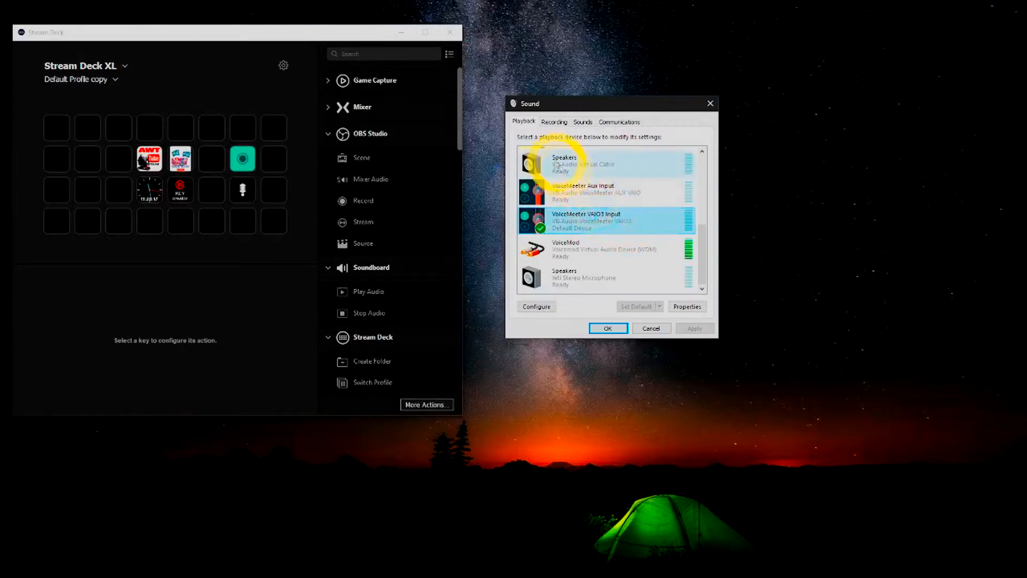
Step: Examine the full list of recording devices and compare it with the playback devices
{"action": "left_click", "coordinate": [554, 122]}
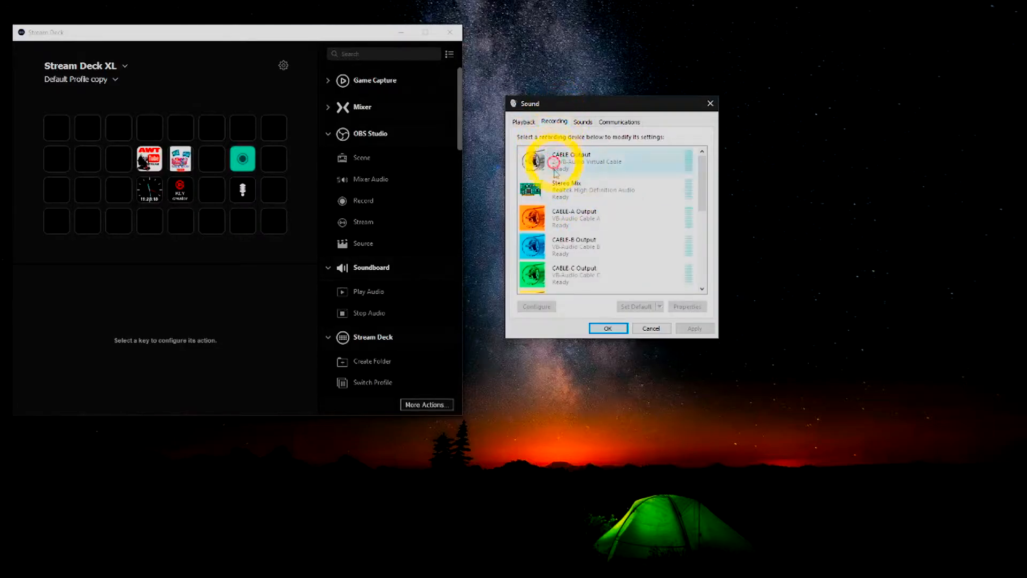
{"action": "left_click_drag", "start_coordinate": [700, 216], "coordinate": [701, 278]}
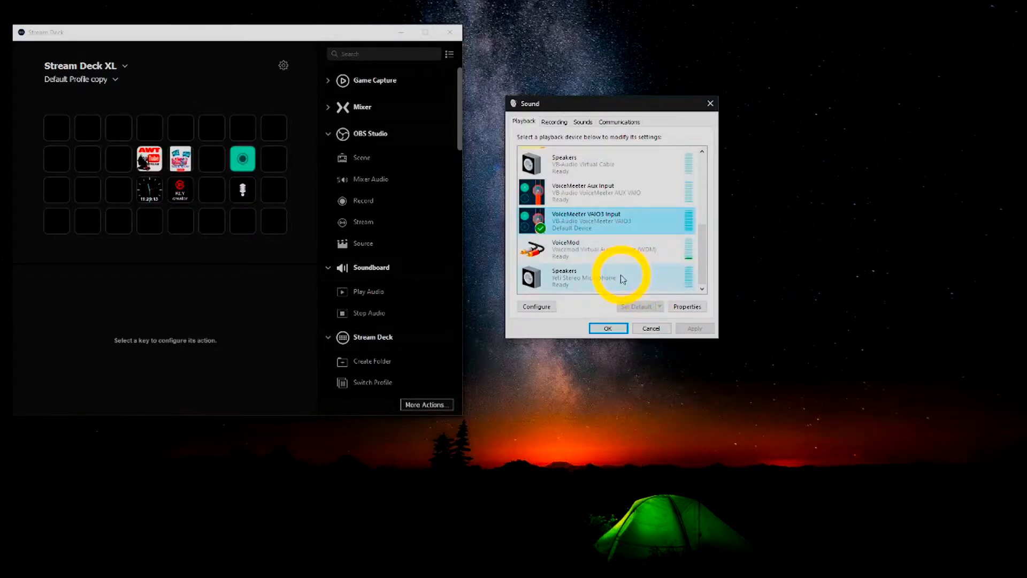
{"action": "left_click_drag", "start_coordinate": [704, 249], "coordinate": [698, 240]}
{"action": "left_click_drag", "start_coordinate": [700, 186], "coordinate": [695, 172]}
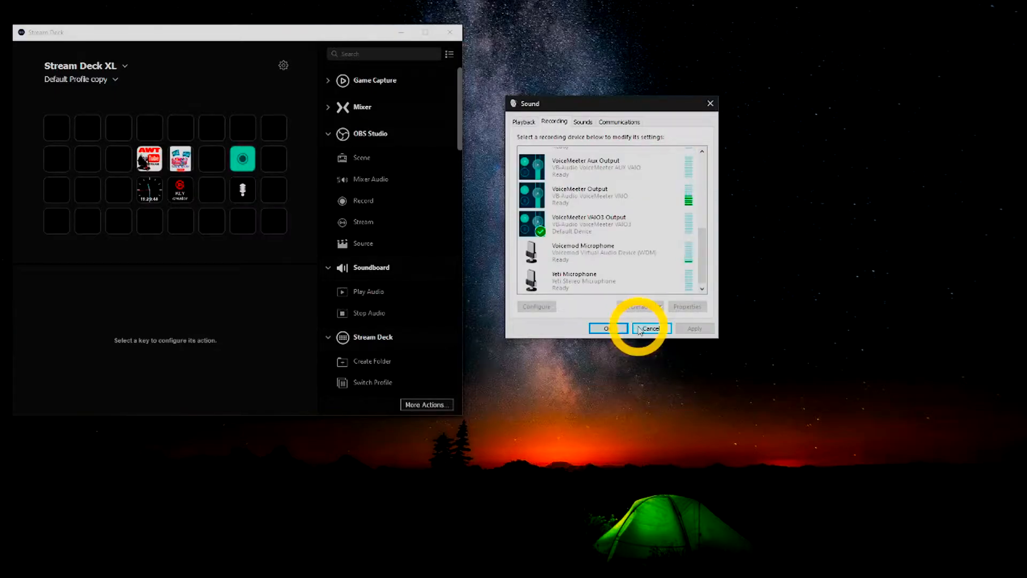
{"action": "left_click", "coordinate": [553, 220]}
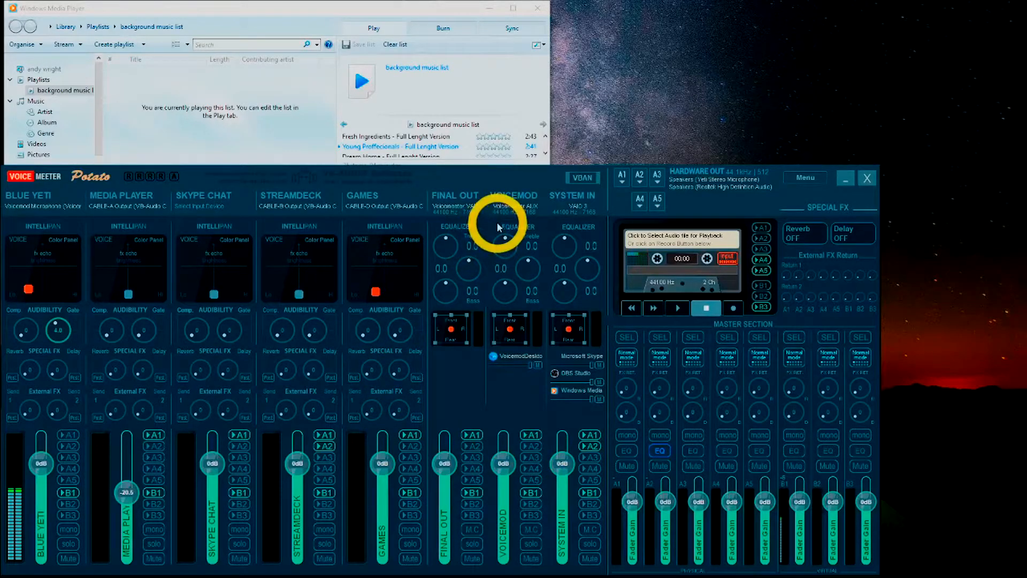
{"action": "left_click", "coordinate": [466, 199]}
{"action": "right_click", "coordinate": [468, 199]}
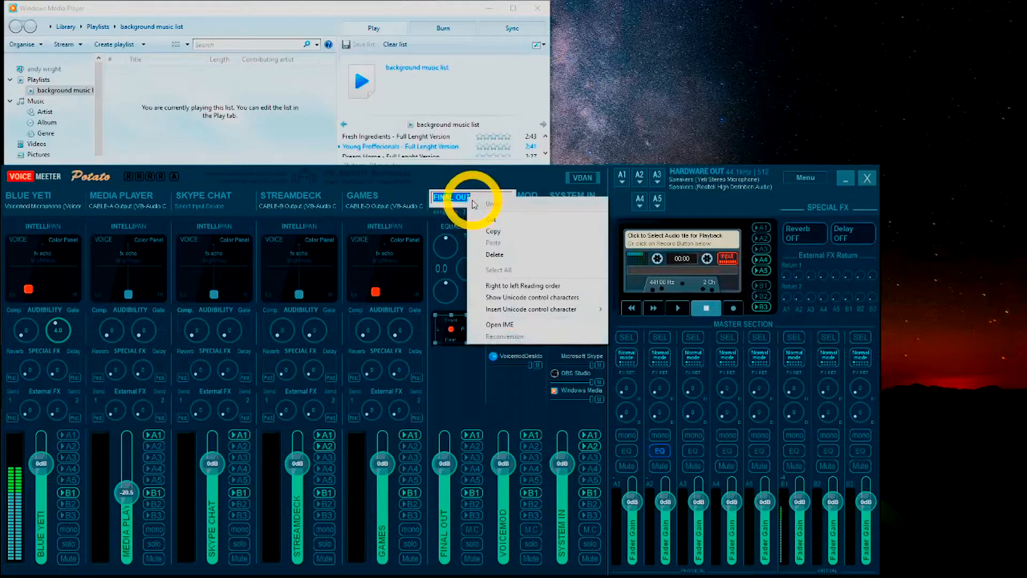
{"action": "left_click", "coordinate": [462, 219]}
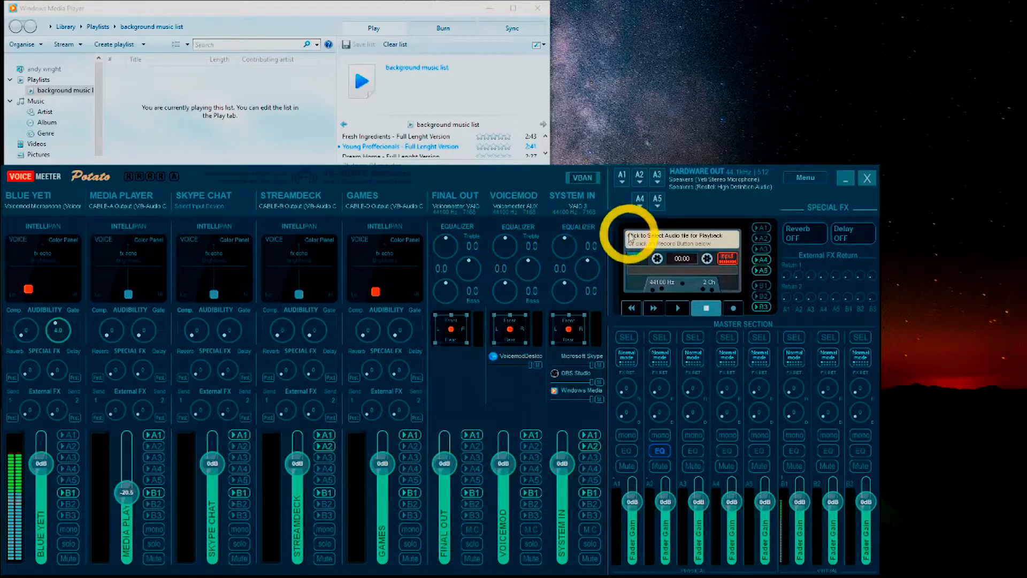
Step: Check the device choices offered for hardware outputs A1 and A2 and for the Blue Yeti input strip
{"action": "left_click", "coordinate": [628, 180]}
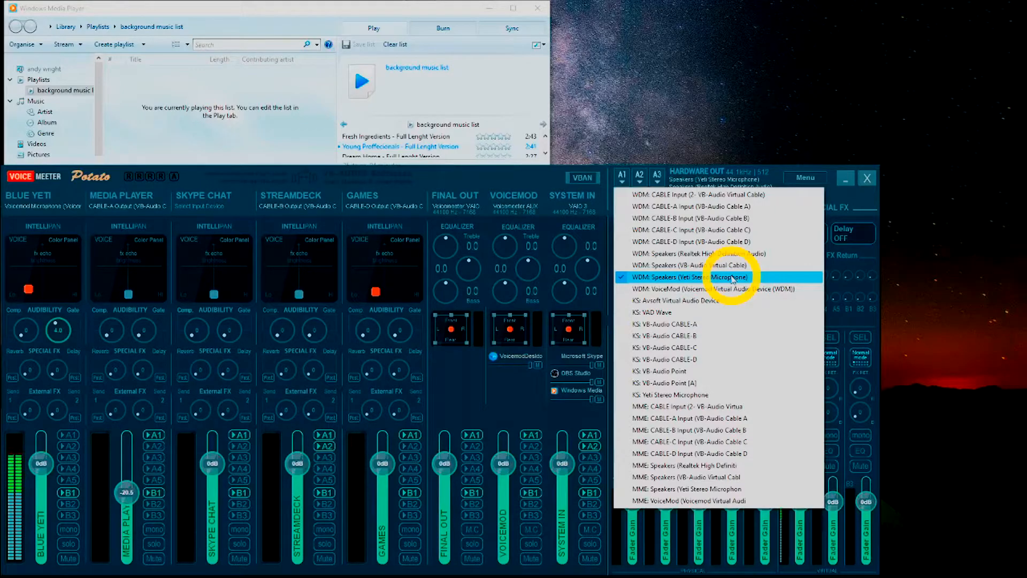
{"action": "left_click", "coordinate": [644, 185]}
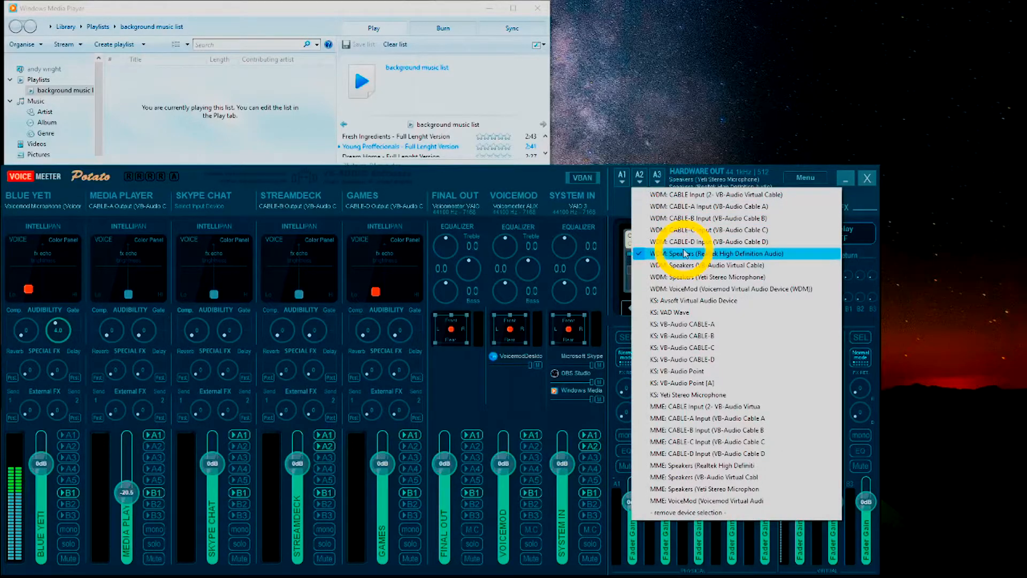
{"action": "left_click", "coordinate": [615, 192]}
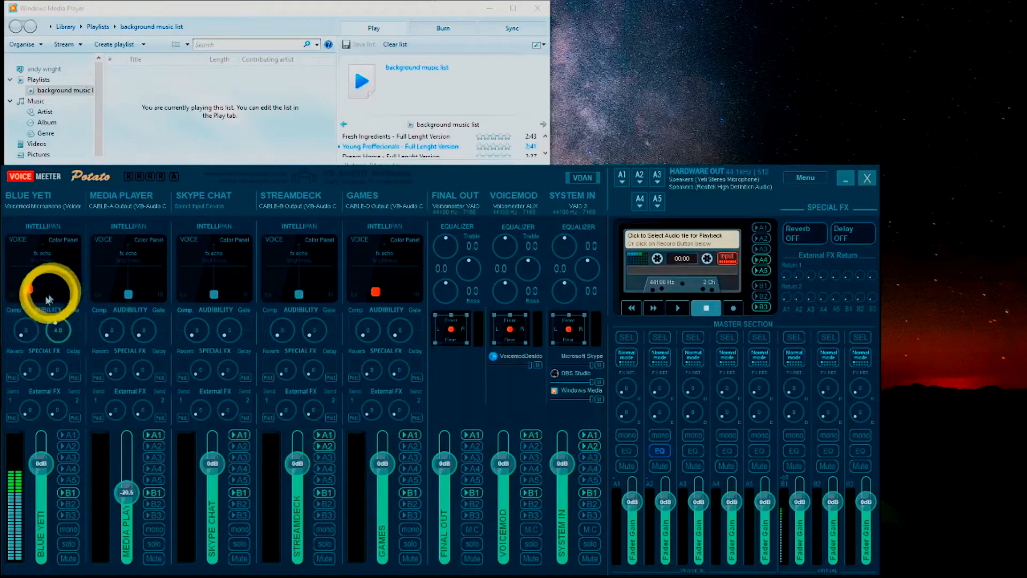
{"action": "left_click", "coordinate": [45, 207]}
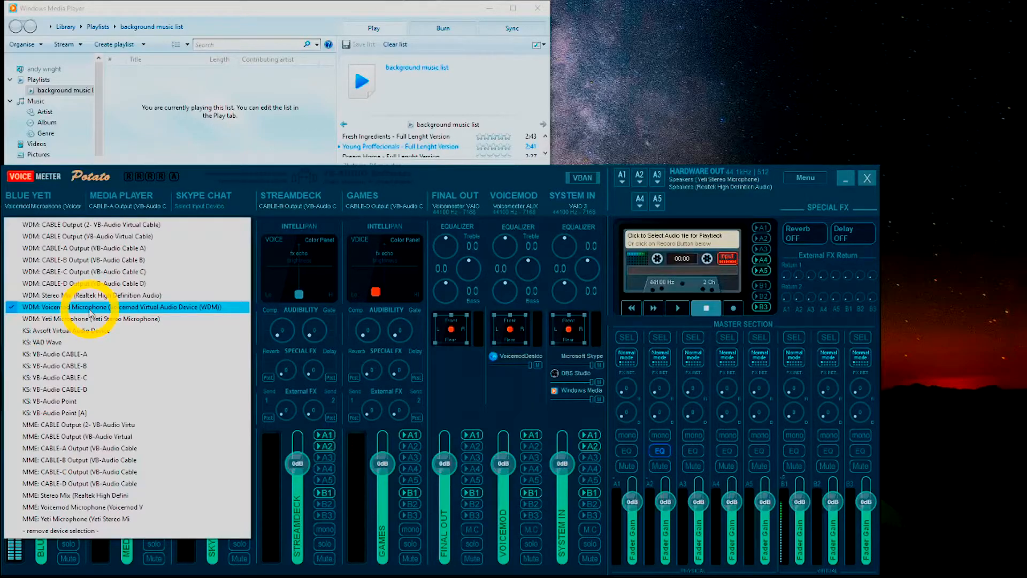
{"action": "left_click", "coordinate": [41, 214]}
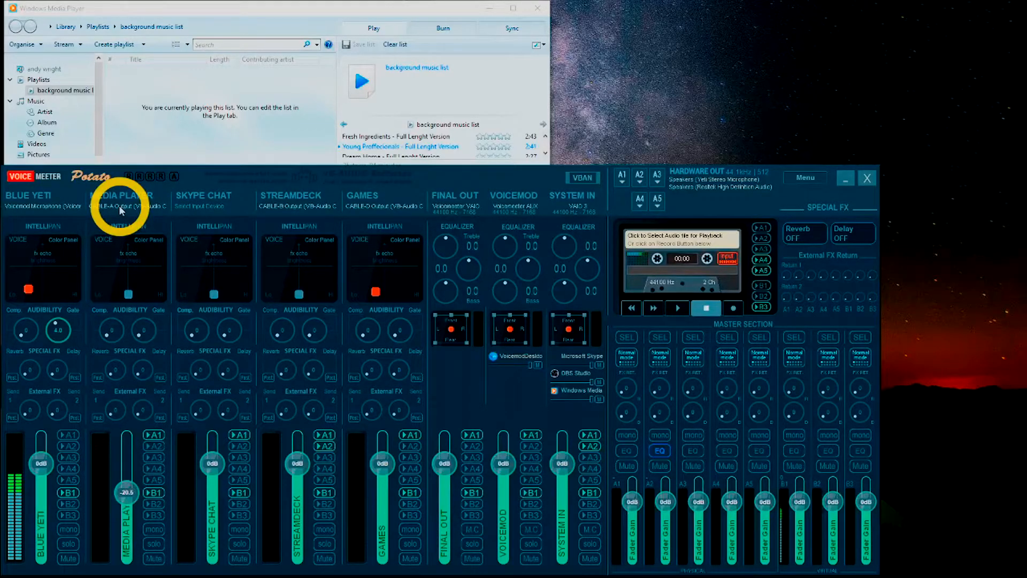
Step: Switch to Windows Media Player and check which audio device its Speakers properties use, leaving the options without changes
{"action": "left_click", "coordinate": [137, 131]}
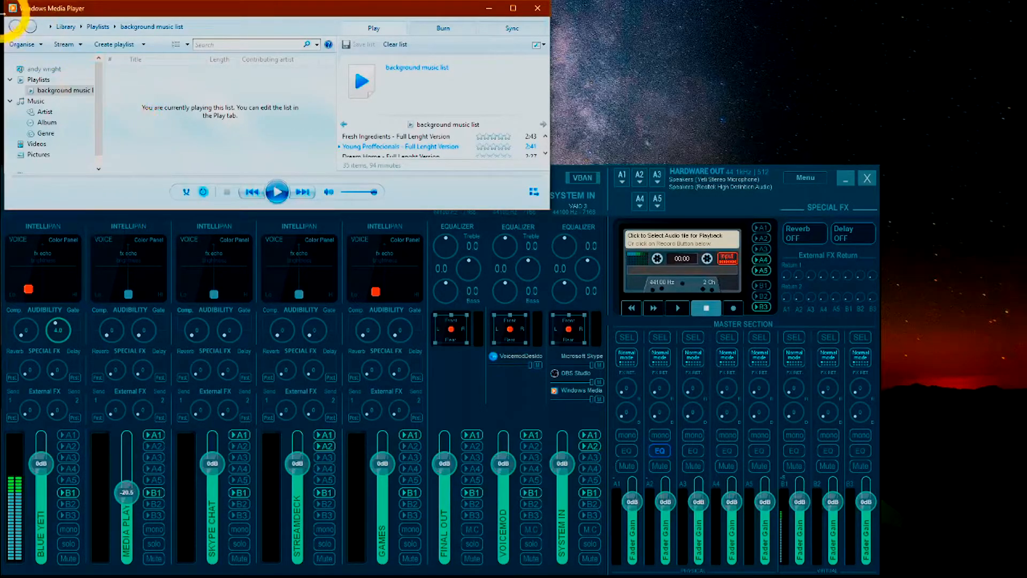
{"action": "left_click", "coordinate": [15, 45]}
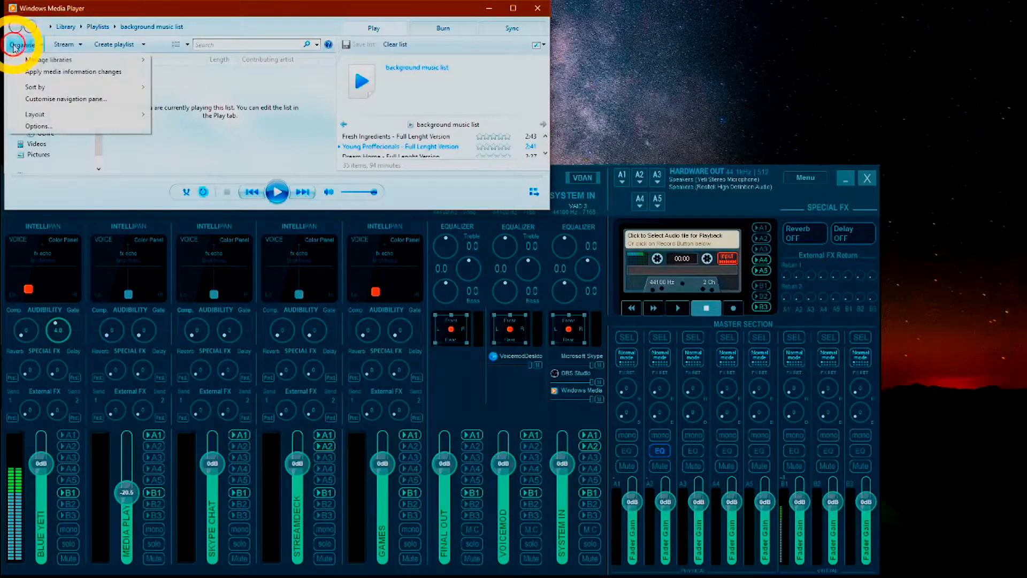
{"action": "left_click", "coordinate": [38, 127]}
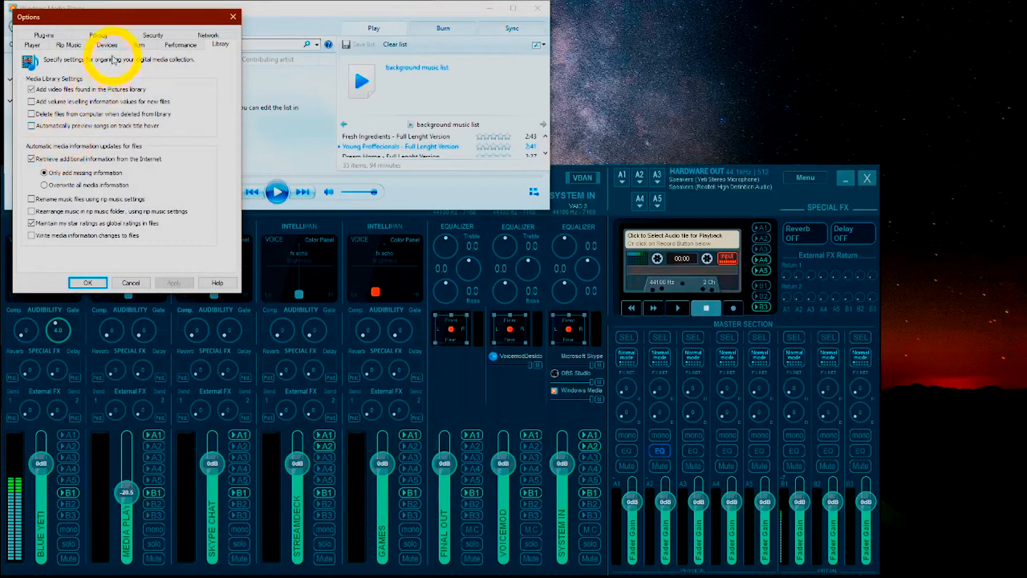
{"action": "left_click", "coordinate": [108, 43]}
{"action": "left_click", "coordinate": [51, 109]}
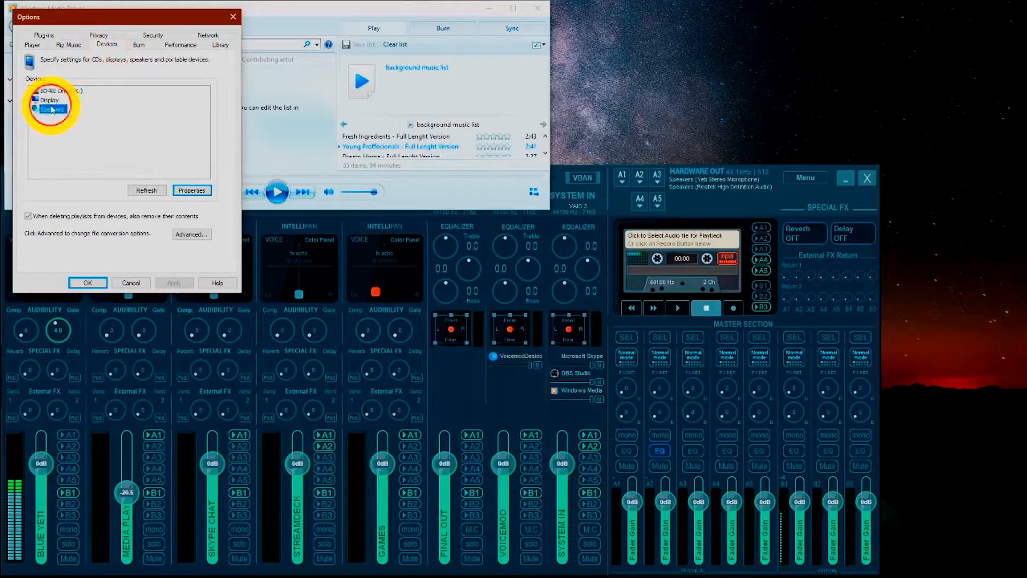
{"action": "left_click", "coordinate": [180, 192]}
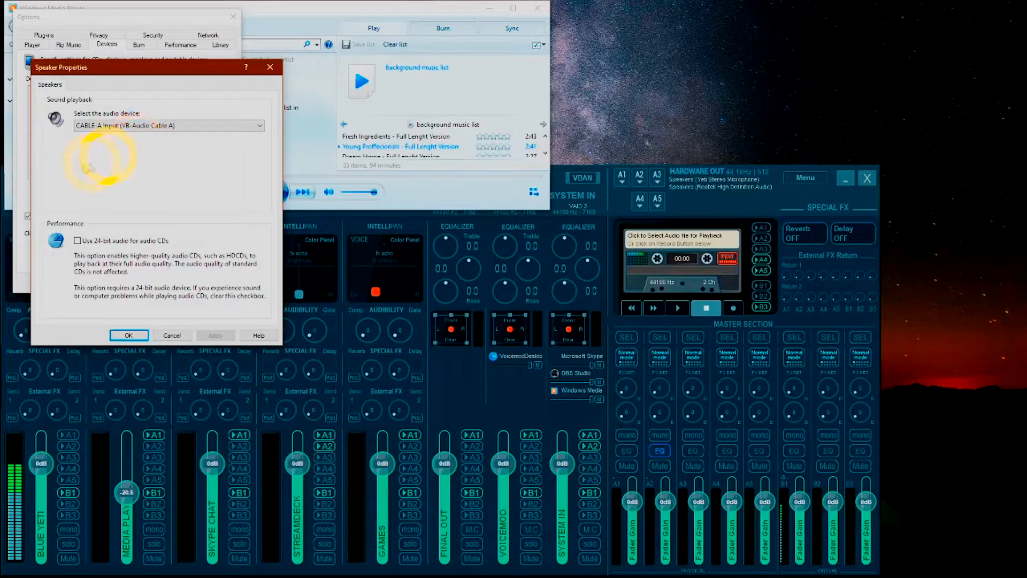
{"action": "left_click", "coordinate": [176, 334]}
{"action": "left_click", "coordinate": [181, 330]}
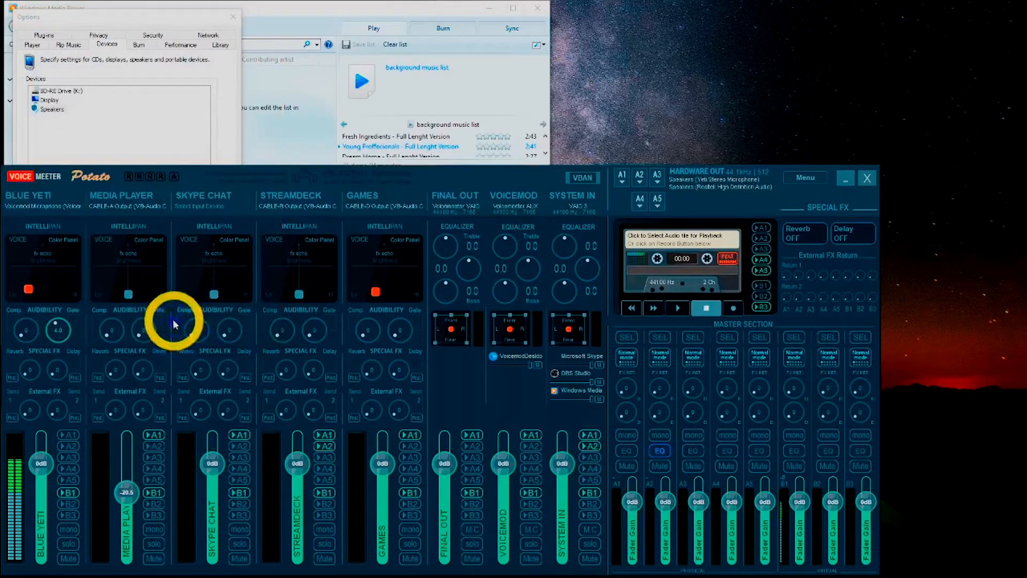
{"action": "left_click", "coordinate": [138, 129]}
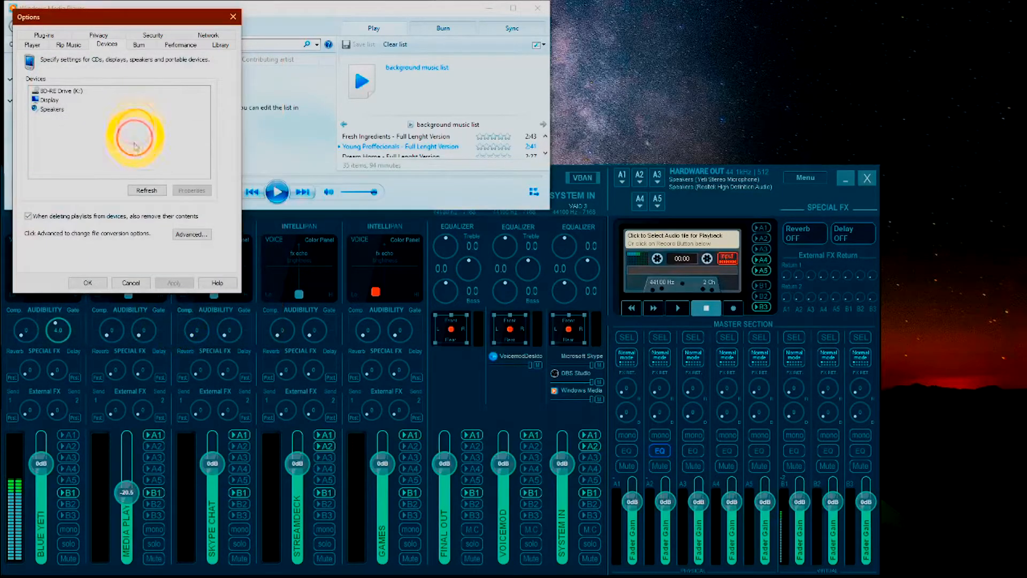
{"action": "left_click", "coordinate": [124, 282]}
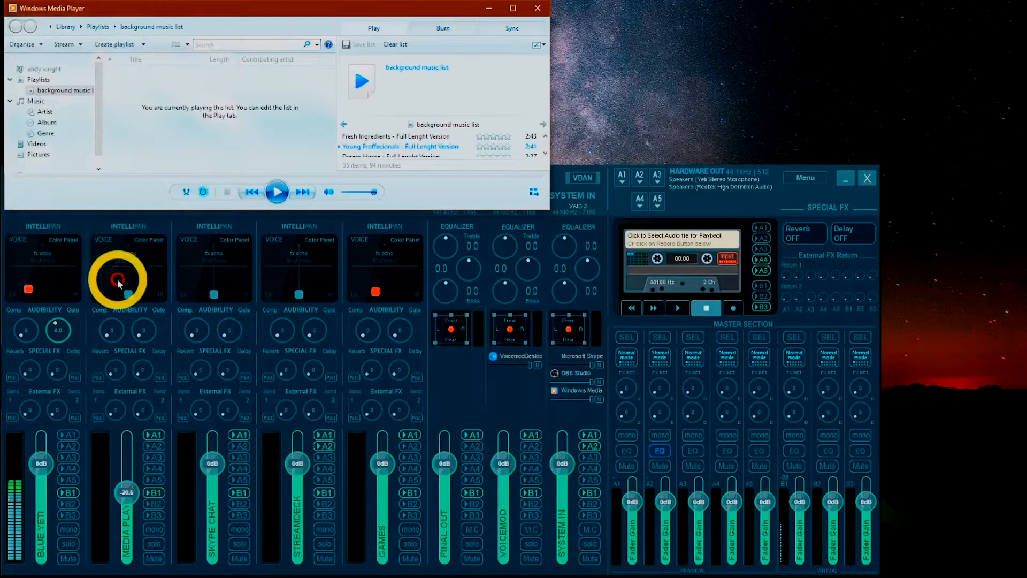
Step: Play the background music list and lower the Media Player strip's fader to about -24.0 dB in Voicemeeter
{"action": "left_click", "coordinate": [277, 192]}
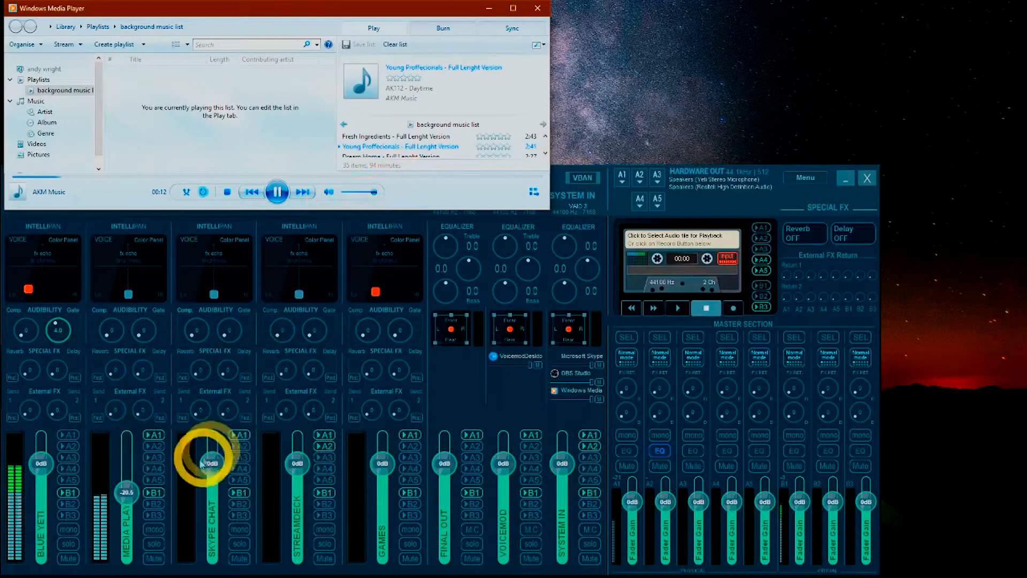
{"action": "left_click_drag", "start_coordinate": [129, 495], "coordinate": [134, 517]}
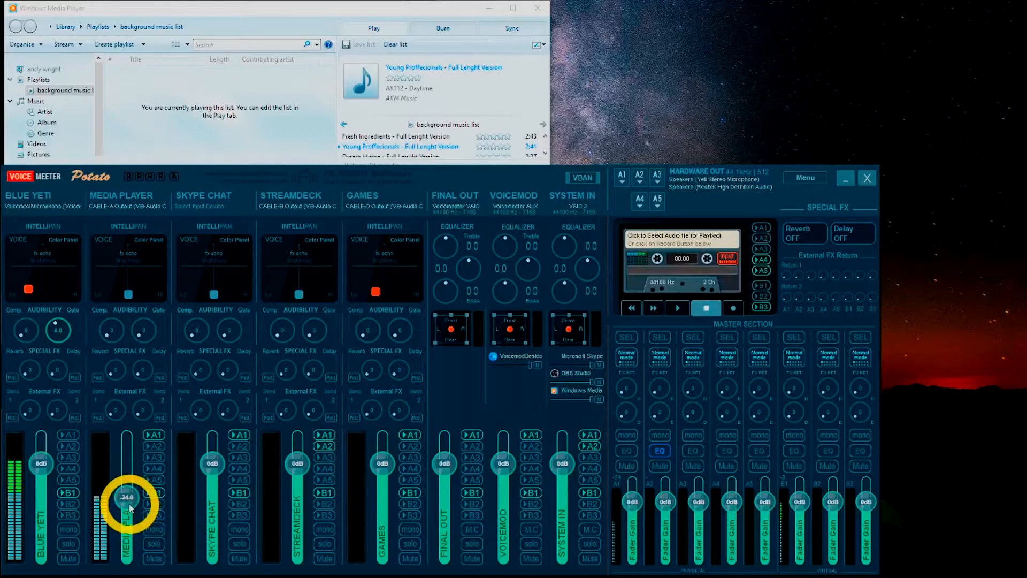
Step: Try switching the Media Player strip's A2 and B1 output routing on and off while the music plays
{"action": "left_click", "coordinate": [154, 446]}
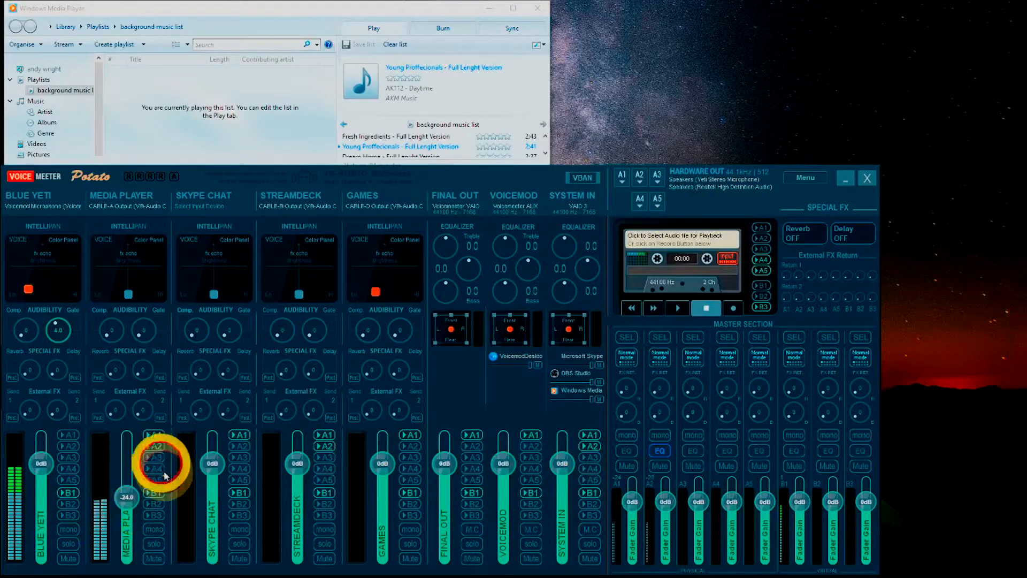
{"action": "left_click", "coordinate": [155, 493]}
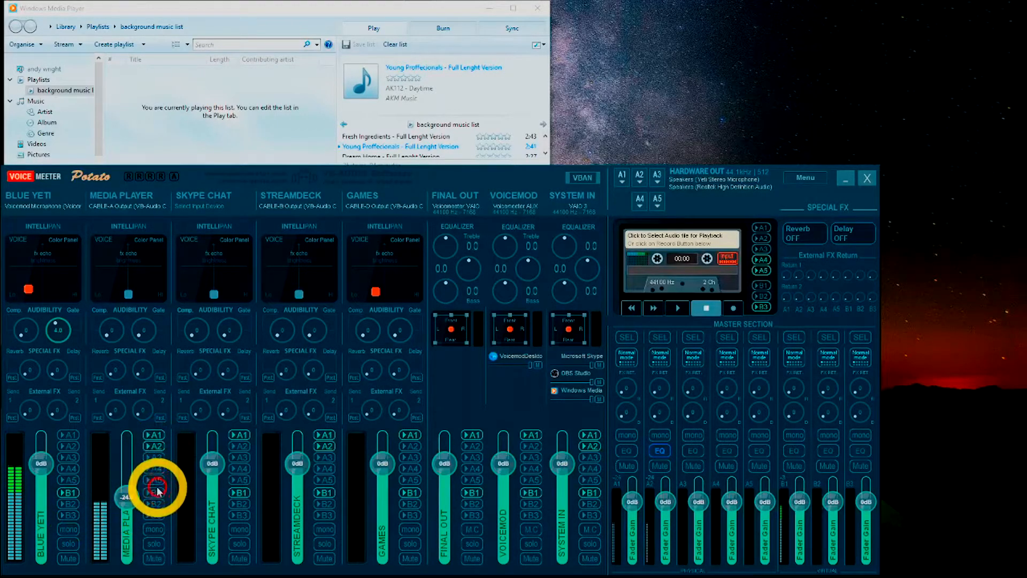
{"action": "left_click", "coordinate": [155, 445]}
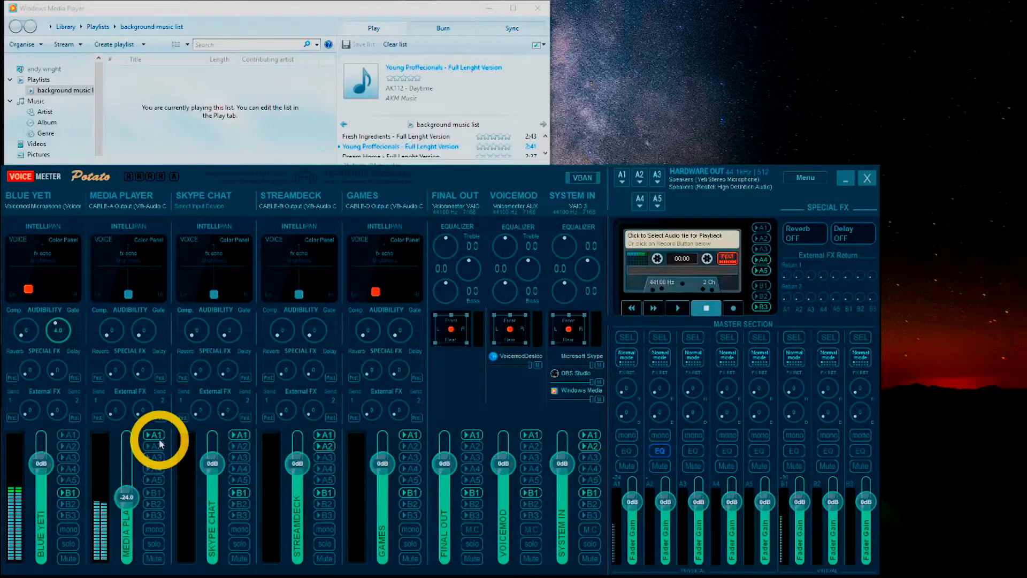
{"action": "left_click", "coordinate": [161, 495]}
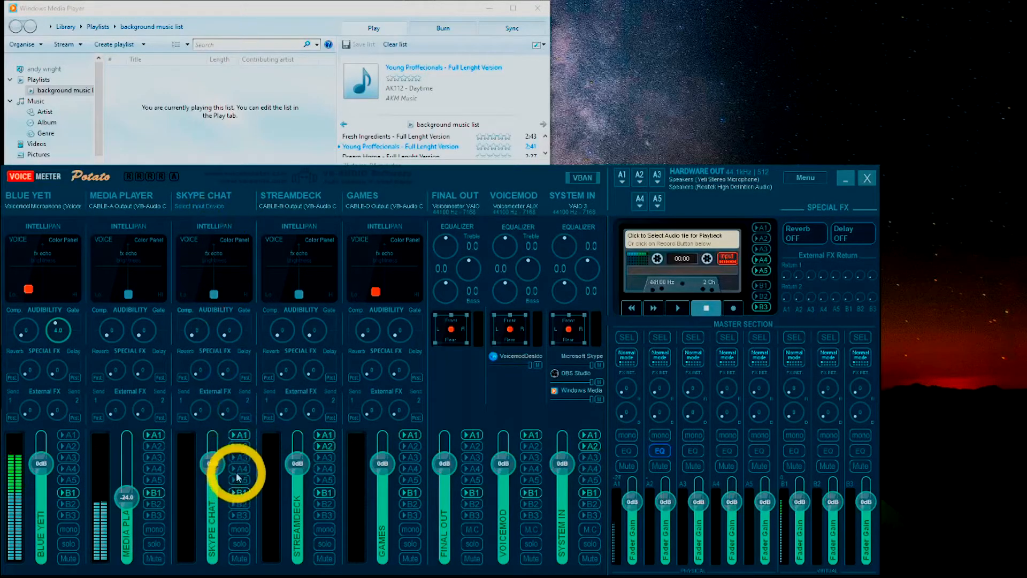
{"action": "left_click", "coordinate": [239, 435]}
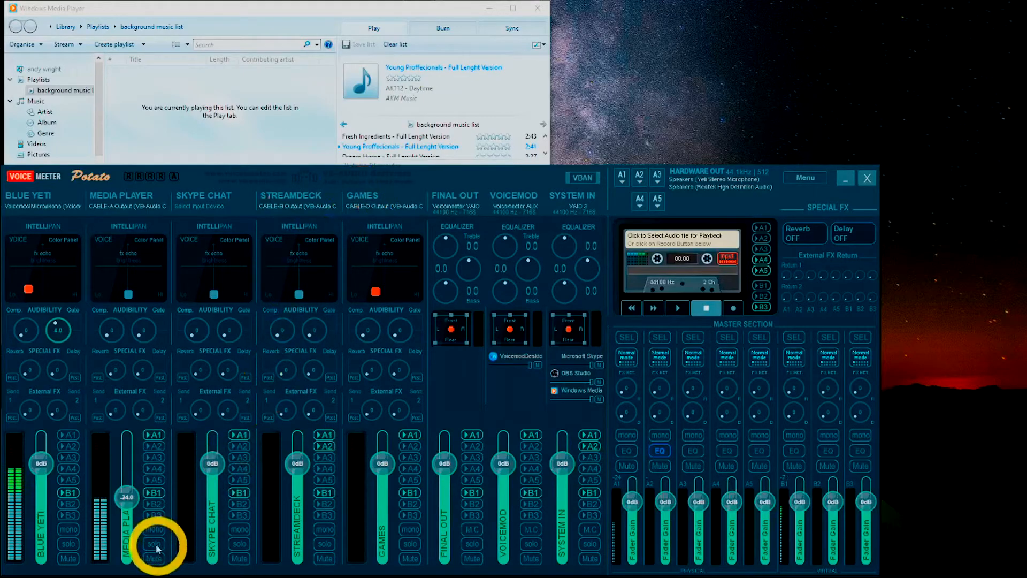
Step: Lower the Media Player strip's fader to about -32.1 dB
{"action": "left_click_drag", "start_coordinate": [126, 501], "coordinate": [126, 509]}
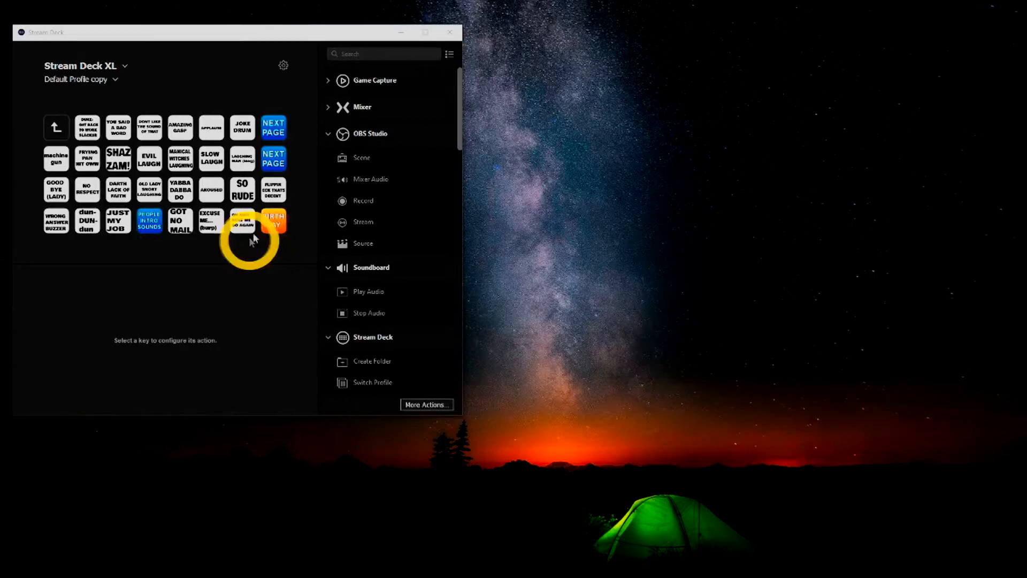
Step: Select the "FLIPPIN ECK THATS DECENT" sound key in Stream Deck, and try the Streamdeck strip's fader at about -16.6 dB in Voicemeeter
{"action": "left_click", "coordinate": [271, 193]}
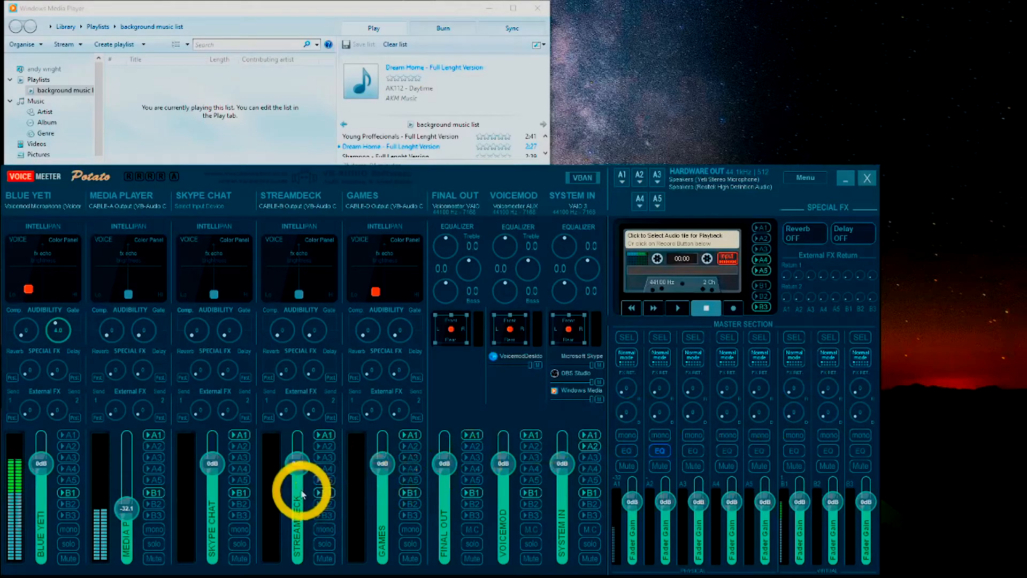
{"action": "left_click_drag", "start_coordinate": [298, 463], "coordinate": [298, 487]}
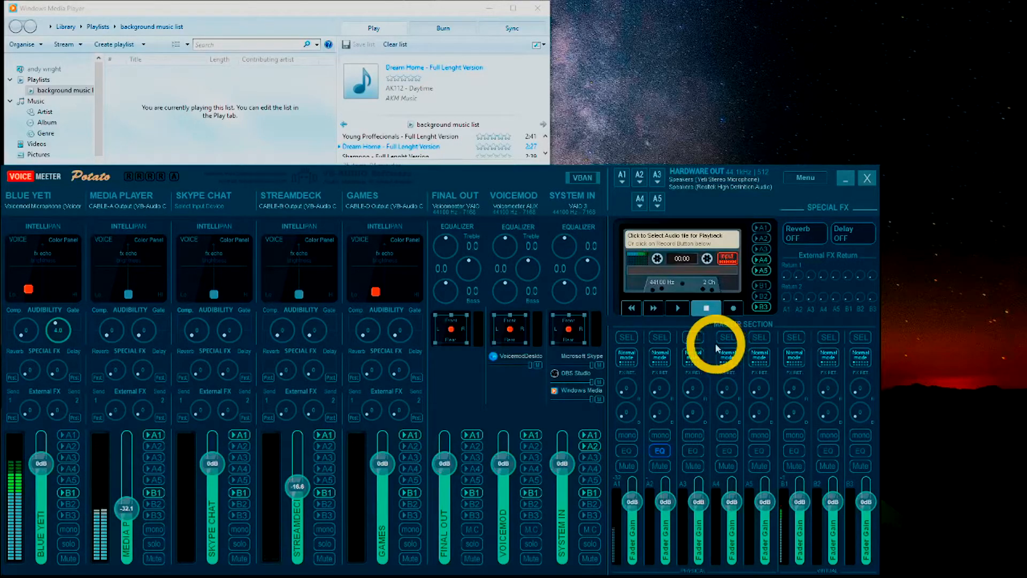
{"action": "left_click_drag", "start_coordinate": [286, 509], "coordinate": [304, 489]}
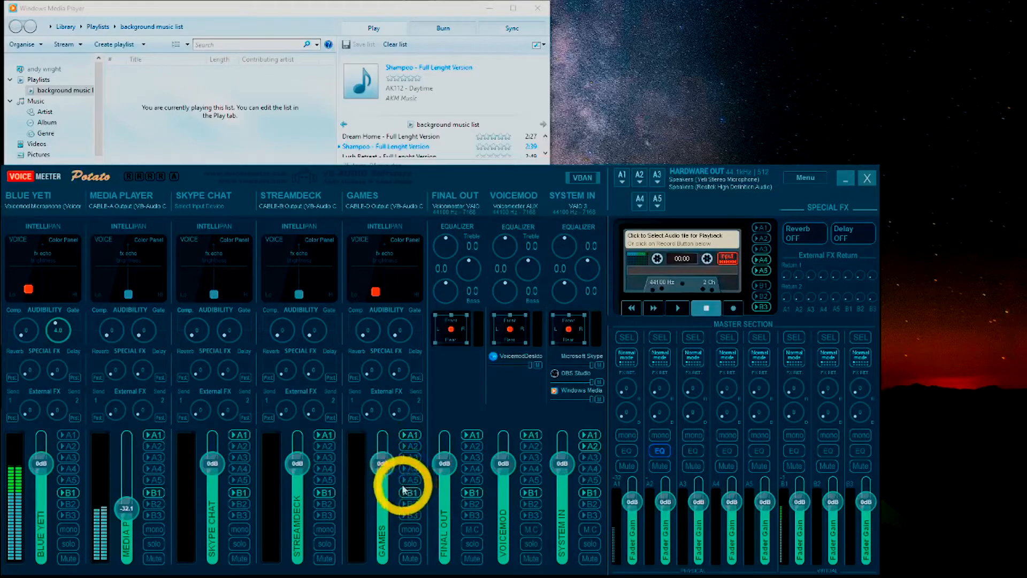
{"action": "right_click", "coordinate": [256, 570]}
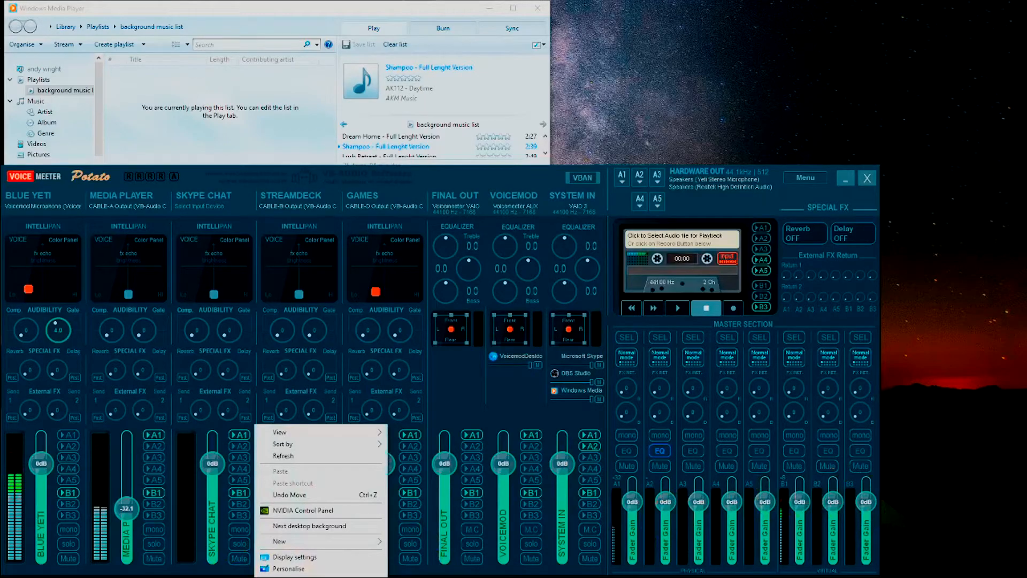
{"action": "key", "text": "Escape"}
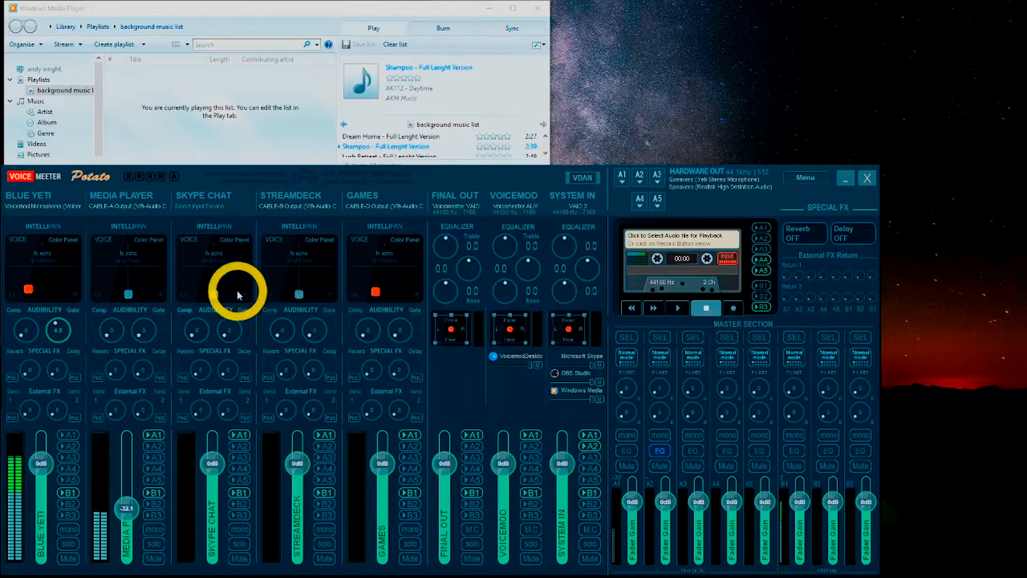
Step: Assign WDM: CABLE-C Output (VB-Audio Cable C) as the Skype Chat strip's input device
{"action": "left_click", "coordinate": [206, 207]}
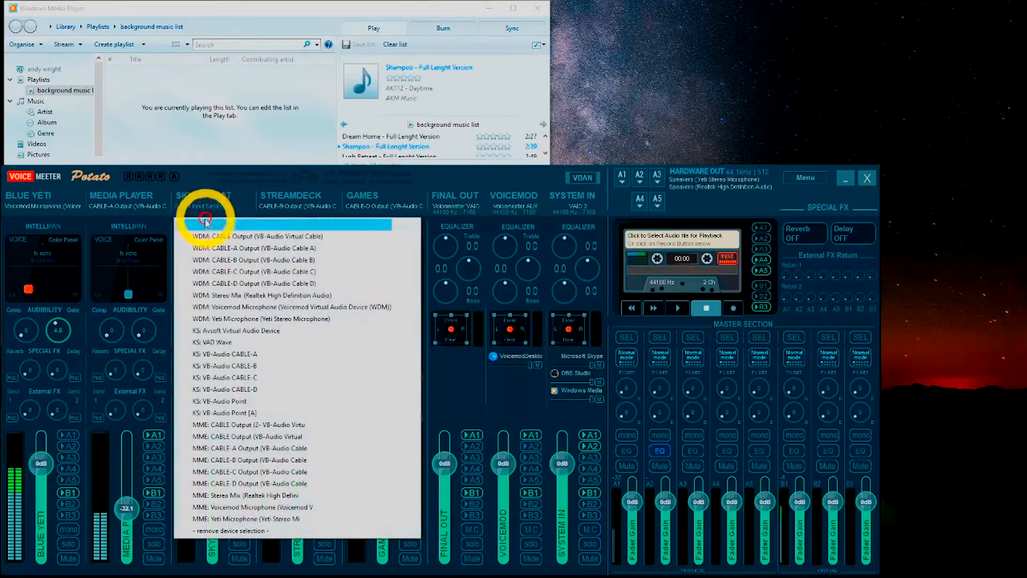
{"action": "left_click", "coordinate": [217, 277]}
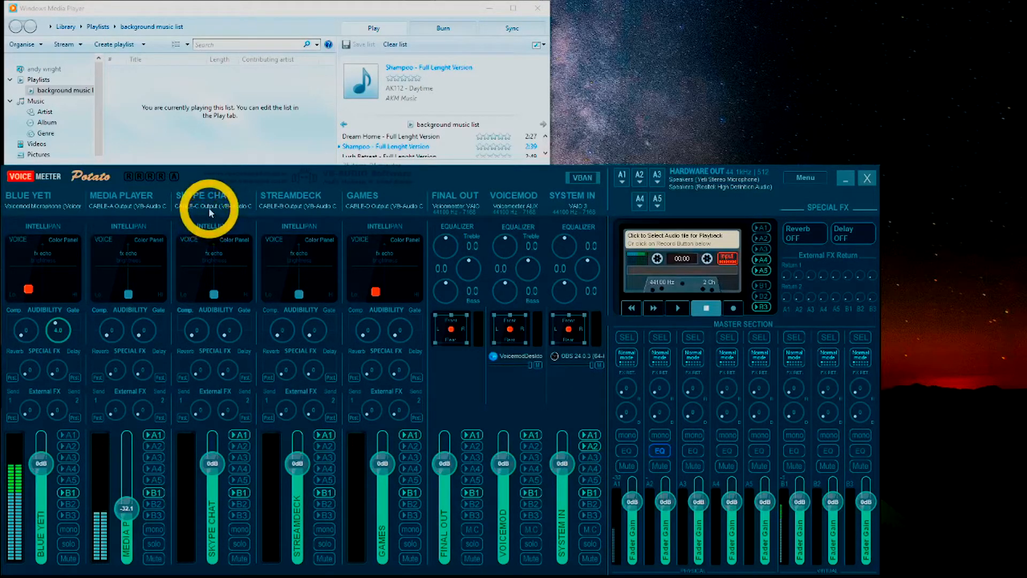
{"action": "left_click", "coordinate": [210, 211]}
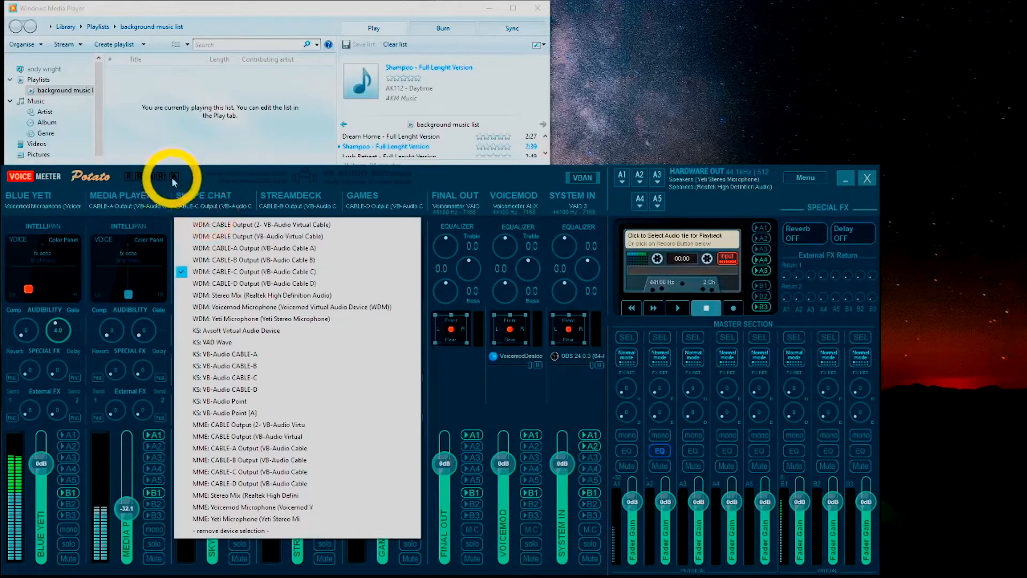
{"action": "left_click", "coordinate": [208, 181]}
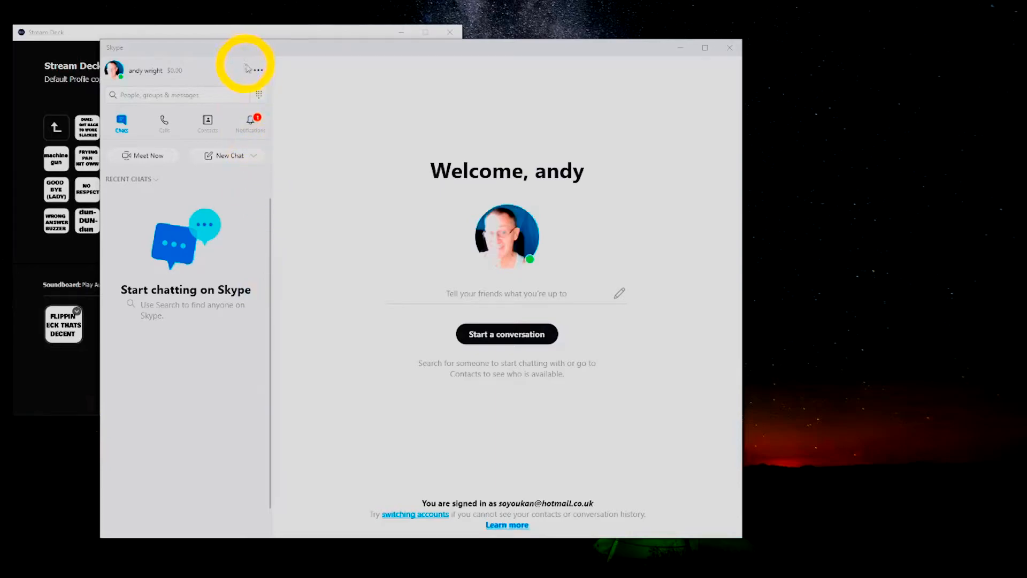
Step: In Skype's audio and video settings, set the speakers to CABLE-C Input (VB-Audio Cable C)
{"action": "left_click", "coordinate": [258, 72]}
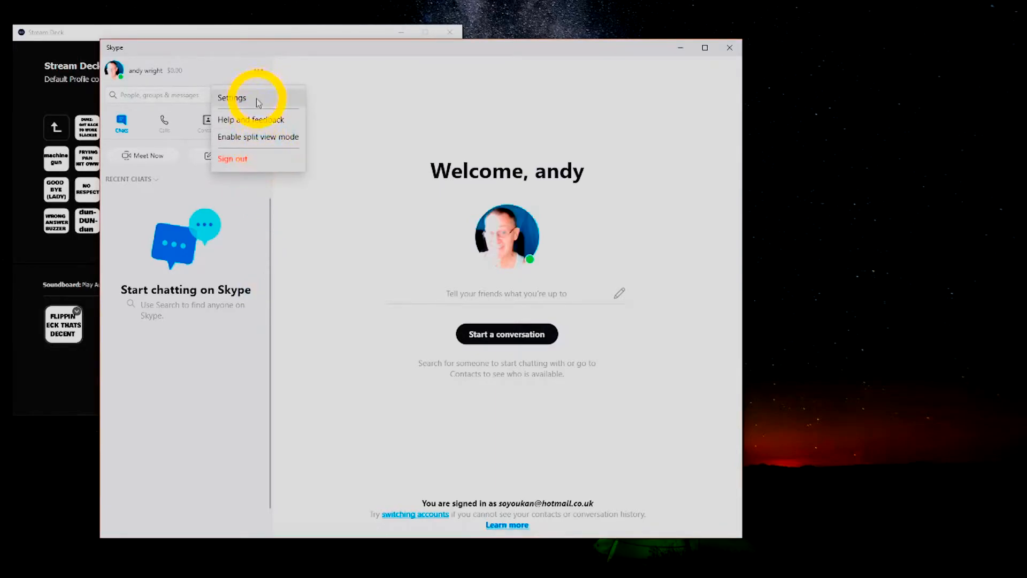
{"action": "left_click", "coordinate": [257, 100]}
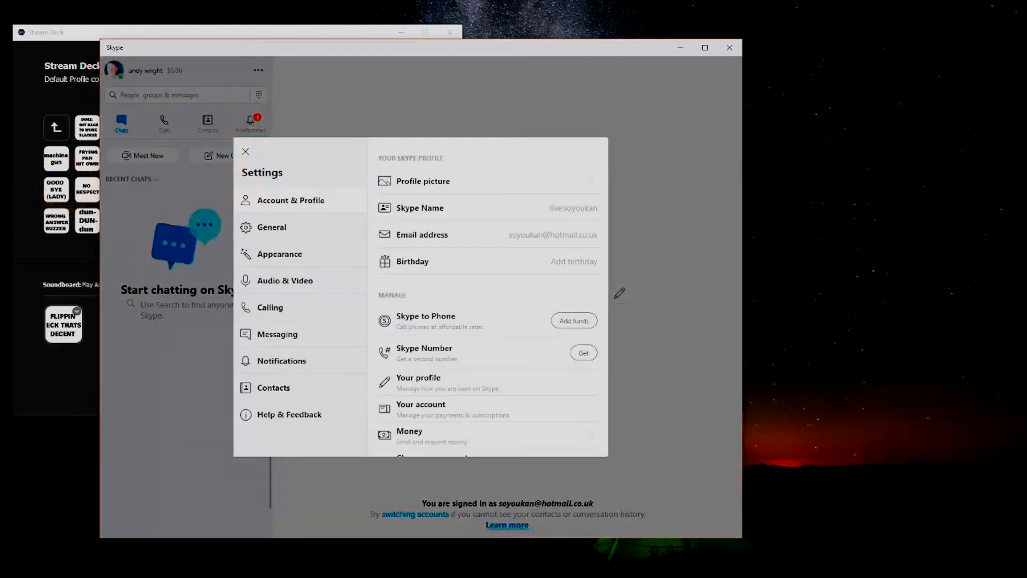
{"action": "left_click", "coordinate": [294, 289]}
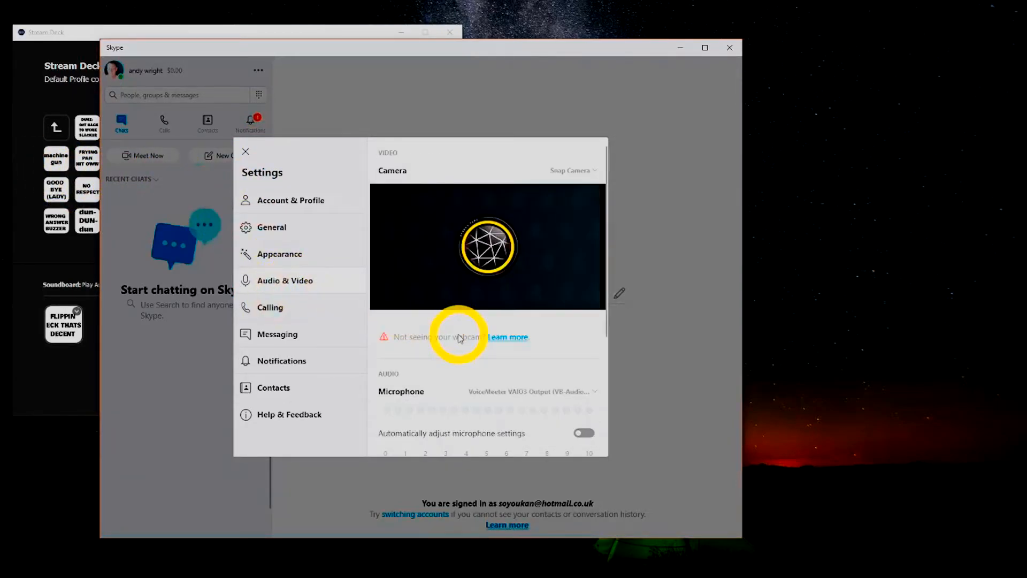
{"action": "scroll", "coordinate": [476, 353], "scroll_direction": "down", "scroll_amount": 3}
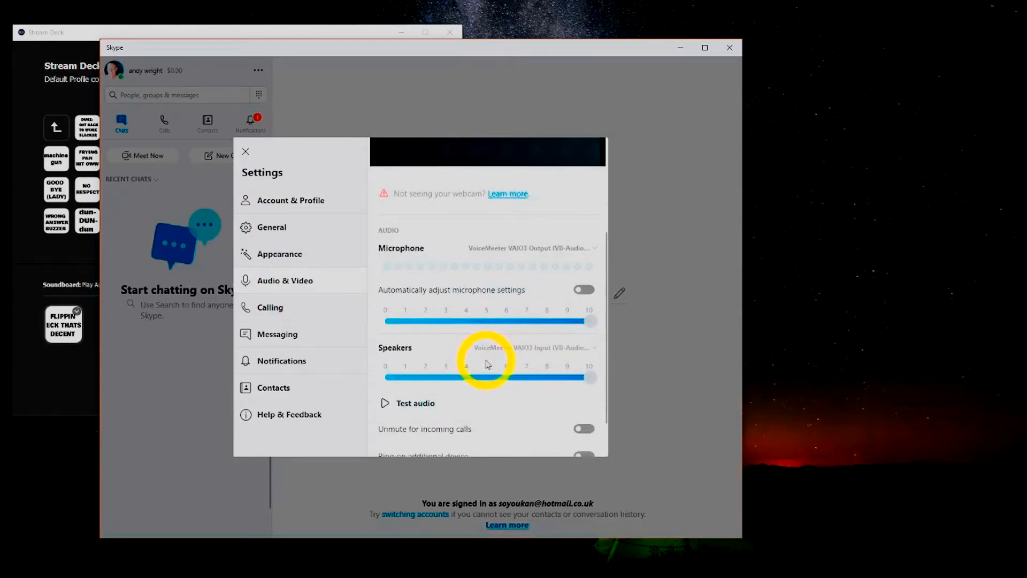
{"action": "left_click", "coordinate": [534, 348]}
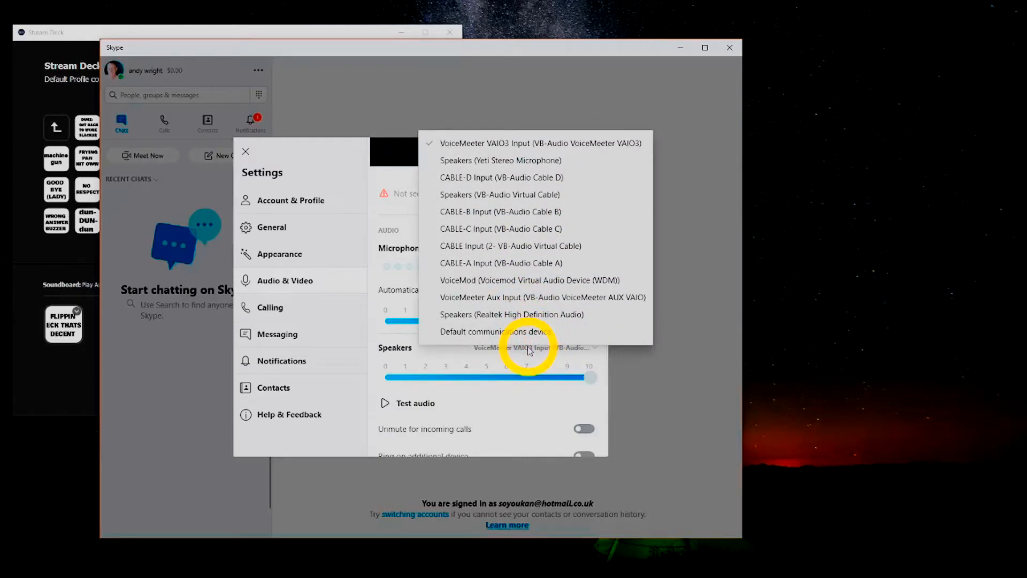
{"action": "left_click", "coordinate": [514, 235]}
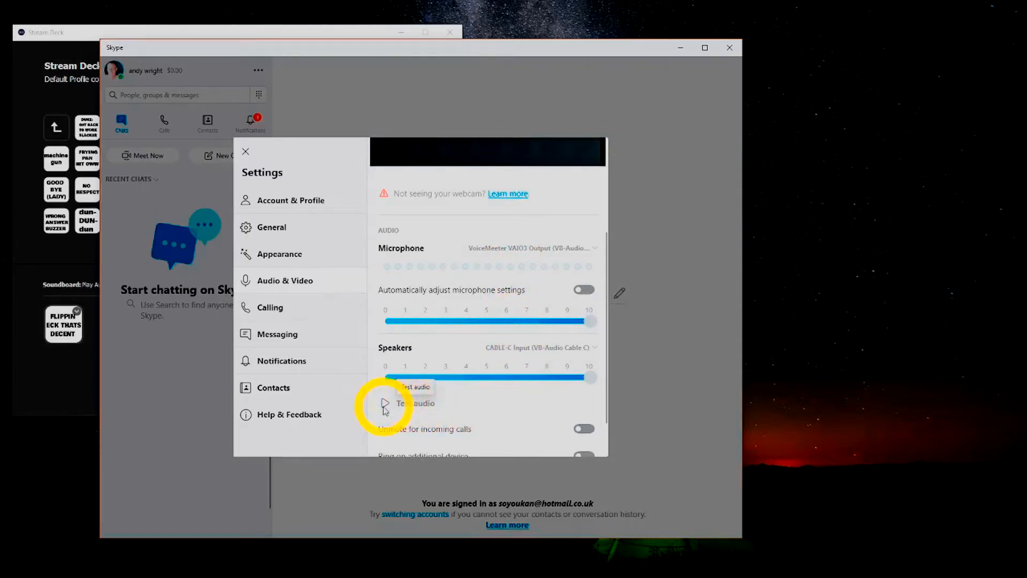
Step: Play Skype's test audio and try the Skype Chat strip's fader at about -33.3 dB and its mute in Voicemeeter, restoring both
{"action": "left_click", "coordinate": [385, 404]}
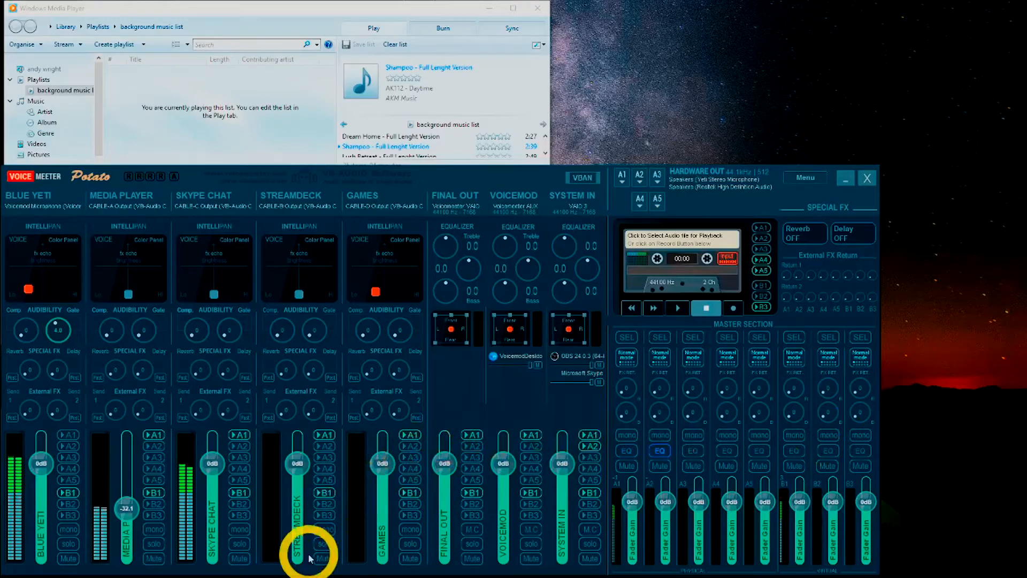
{"action": "left_click_drag", "start_coordinate": [211, 471], "coordinate": [212, 515]}
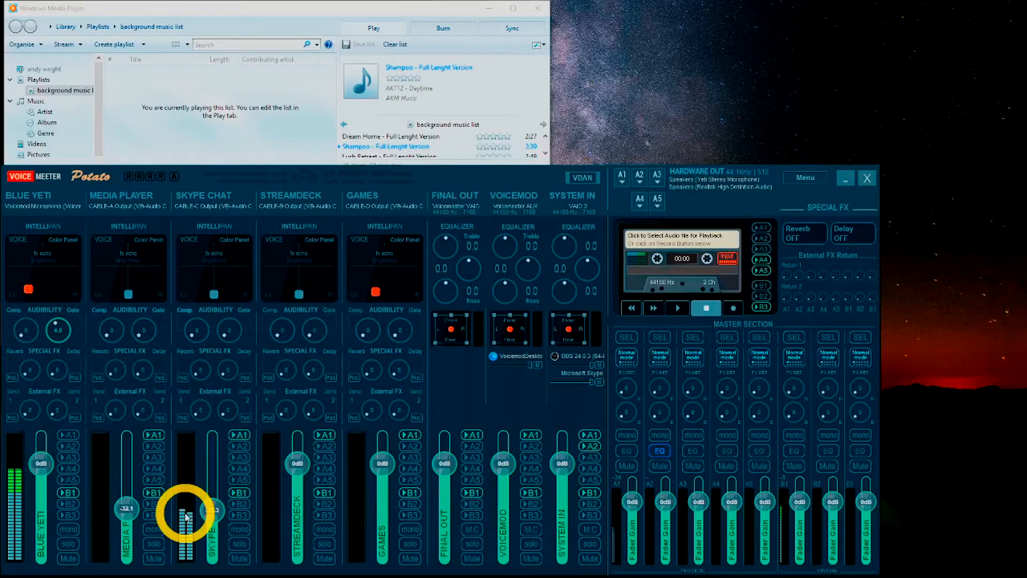
{"action": "left_click", "coordinate": [235, 552]}
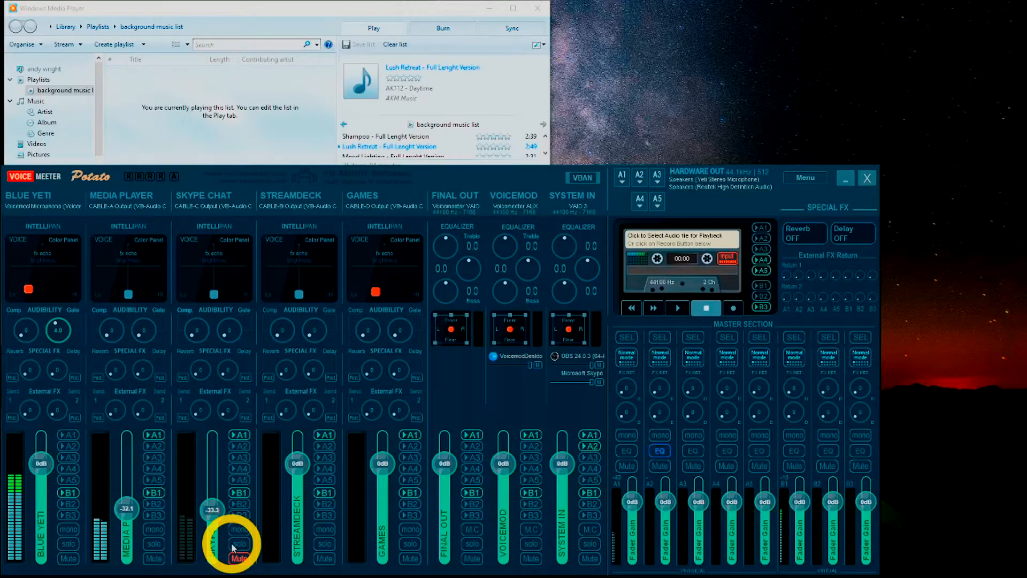
{"action": "left_click", "coordinate": [234, 558]}
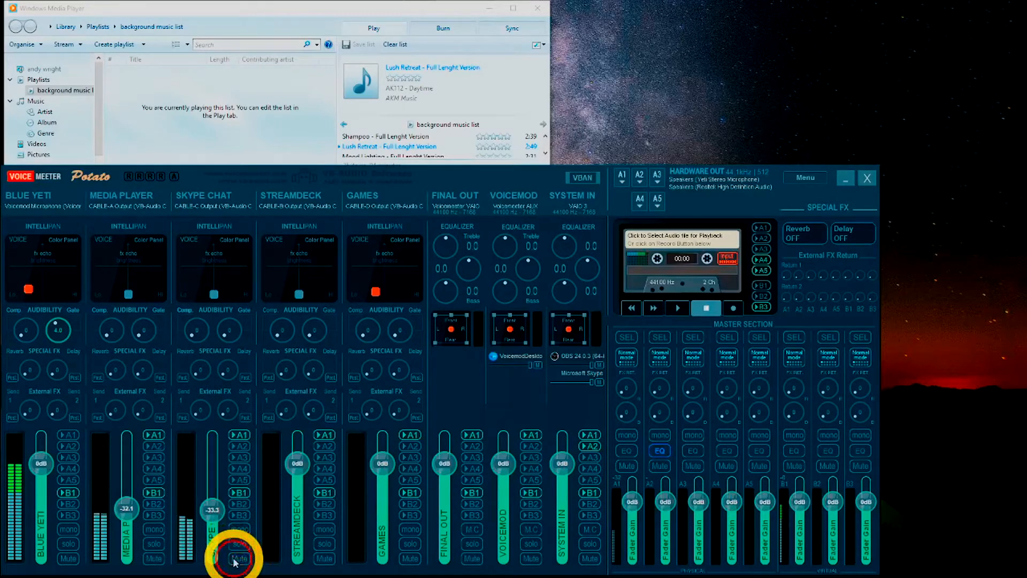
{"action": "left_click_drag", "start_coordinate": [216, 515], "coordinate": [216, 477]}
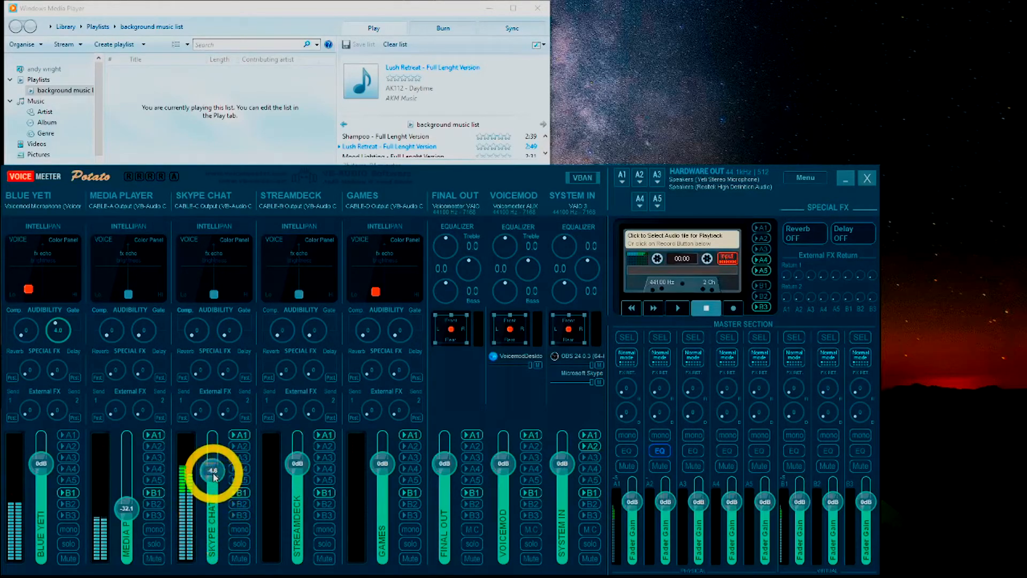
{"action": "double_click", "coordinate": [213, 473]}
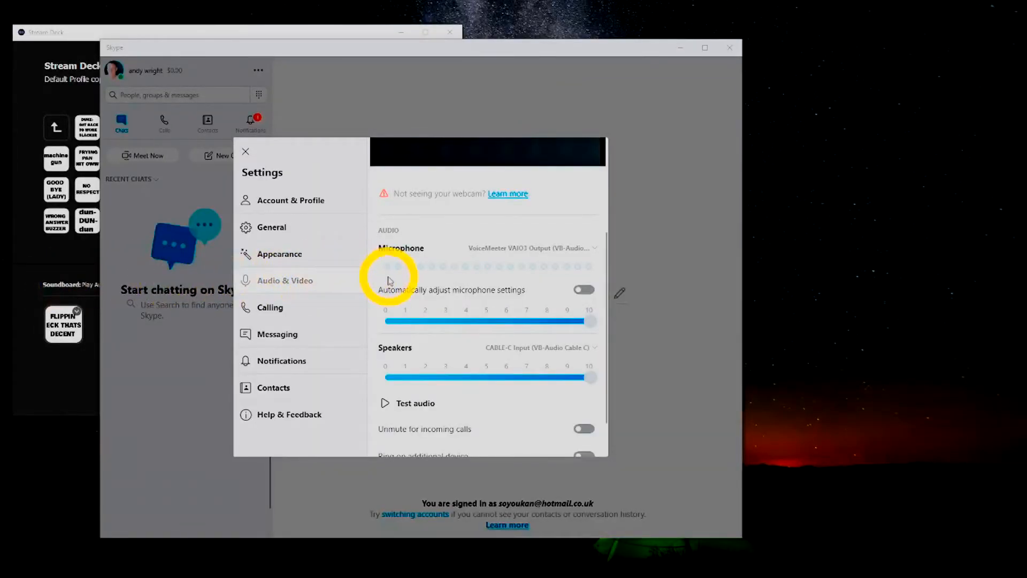
Step: Leave Skype's settings and close the Skype window
{"action": "left_click", "coordinate": [649, 111]}
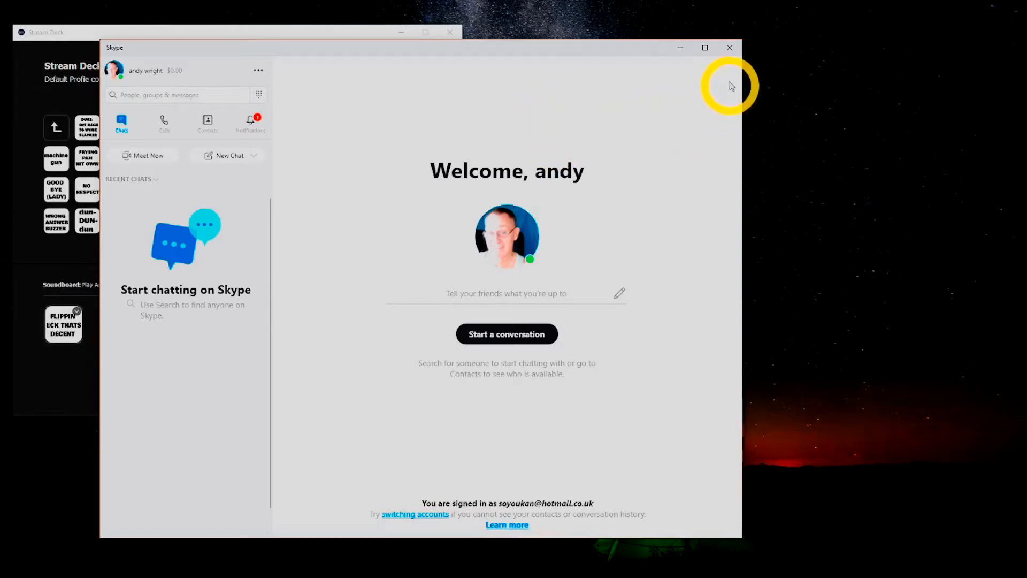
{"action": "left_click", "coordinate": [729, 47]}
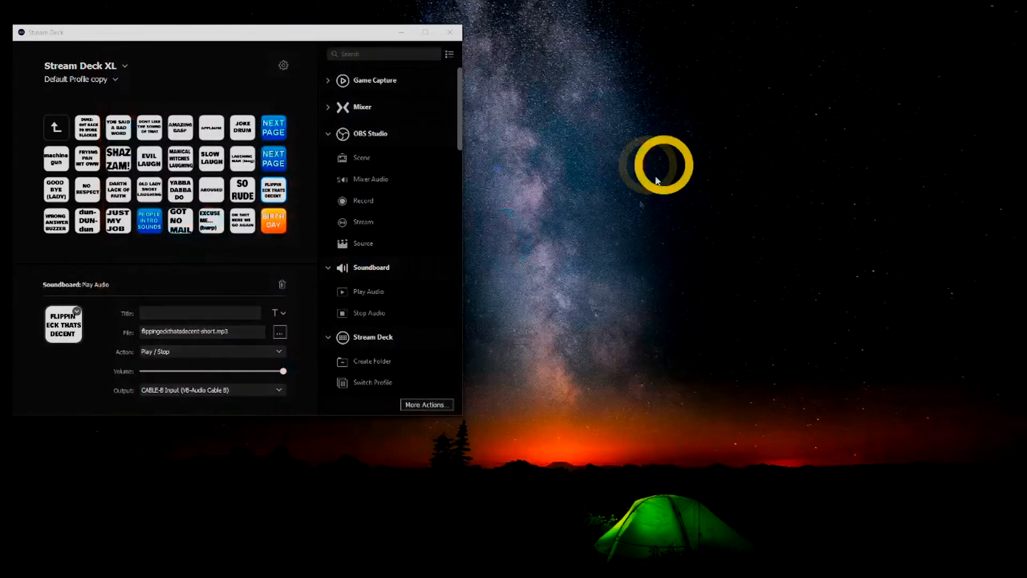